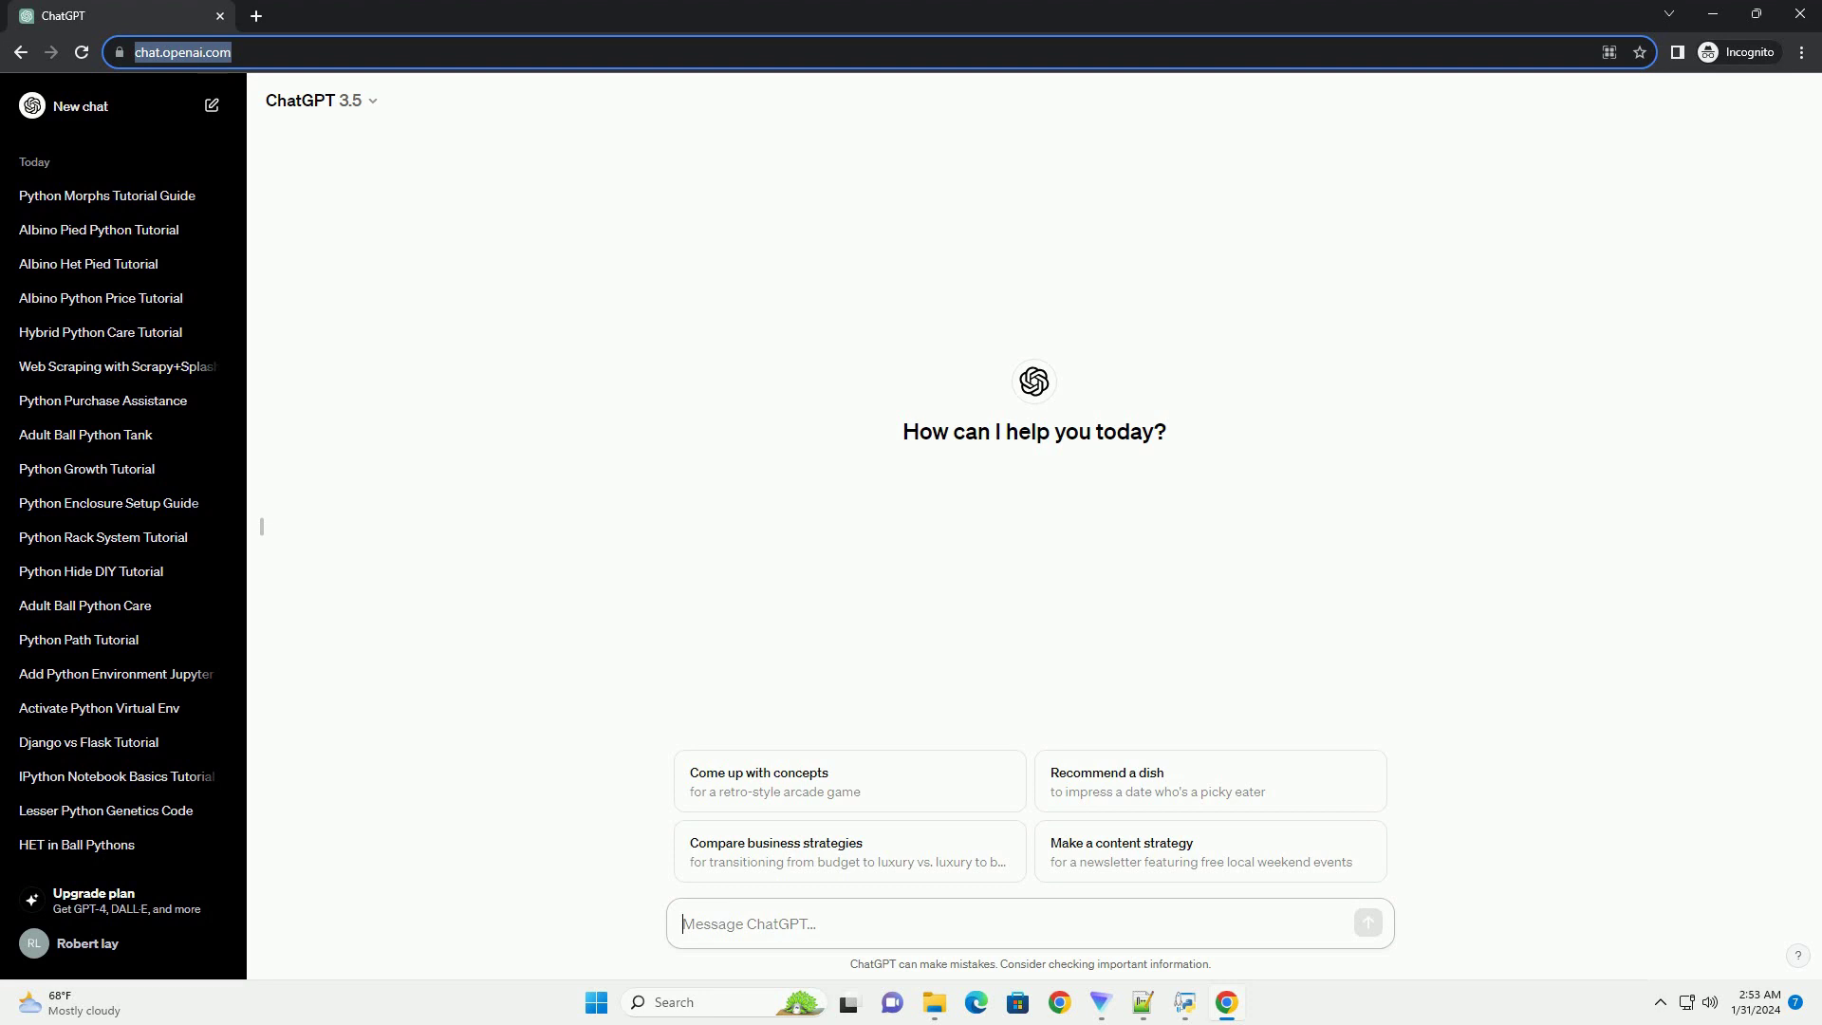
# Paste and send the request for a tutorial on Python alternatives with code examples
pyautogui.write('write an informative tutorial about alternatives to python with code example')
pyautogui.press('Return')
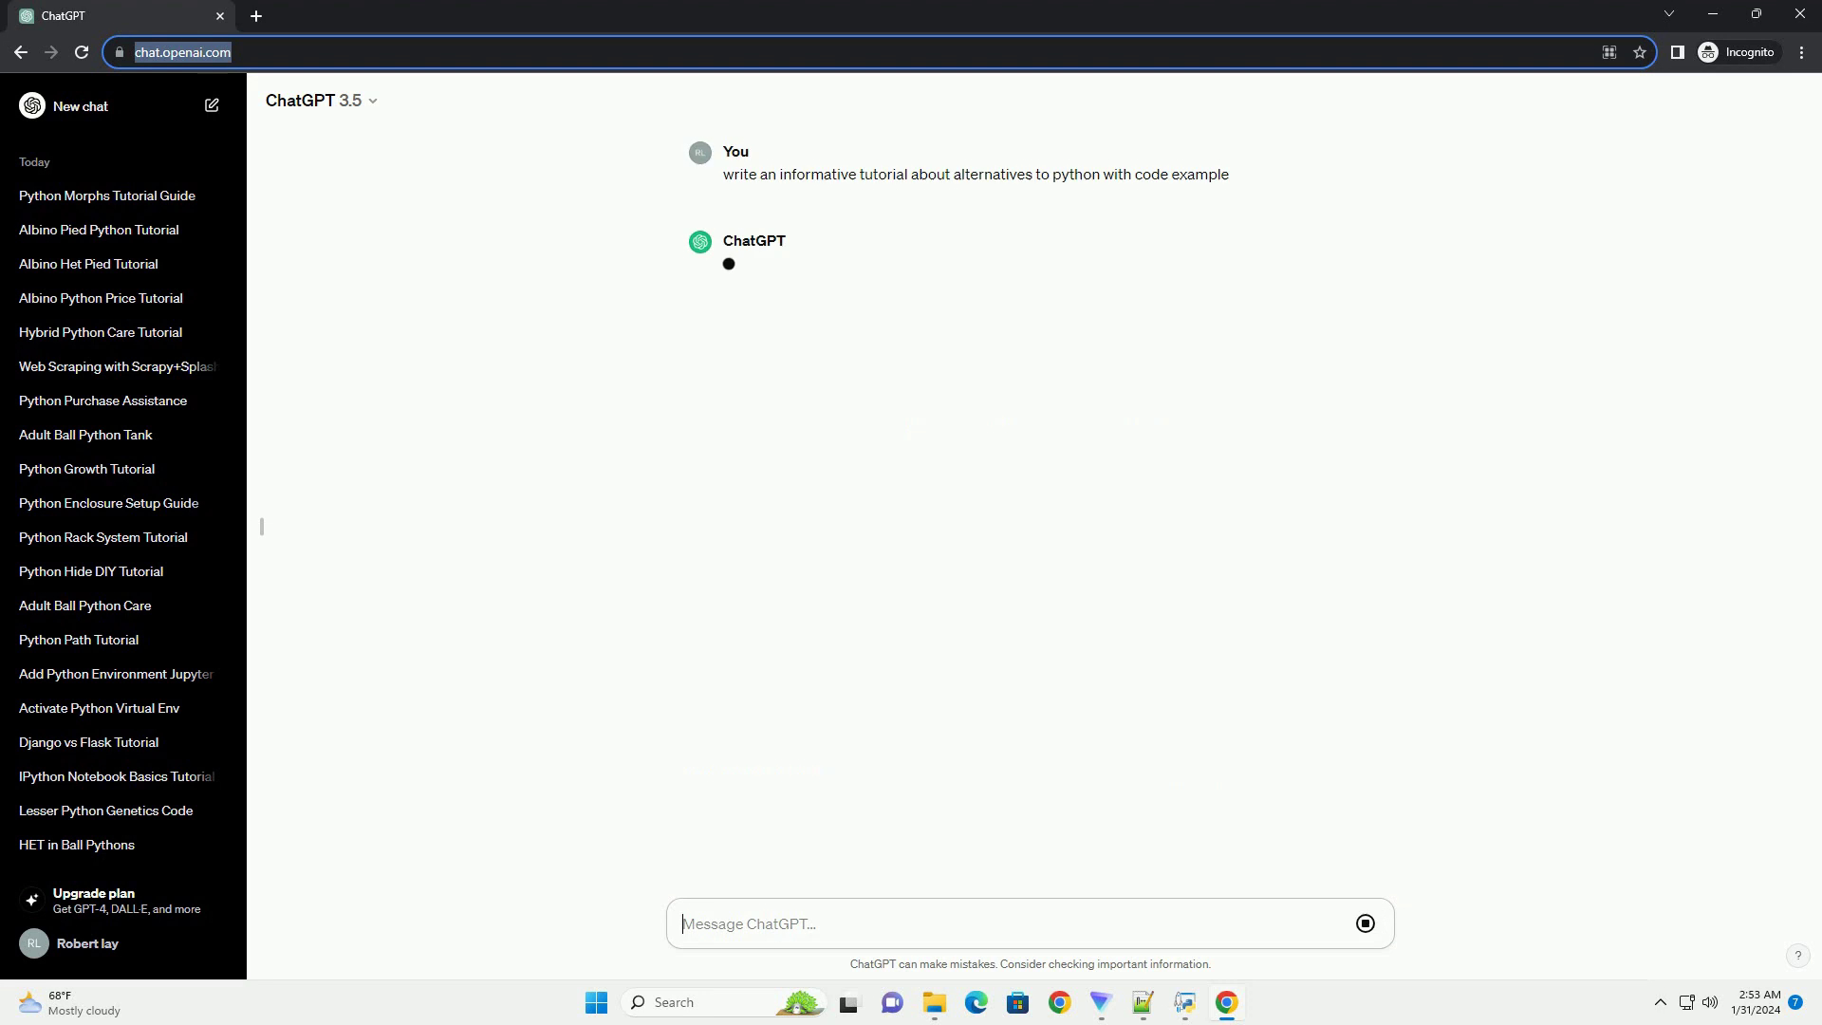